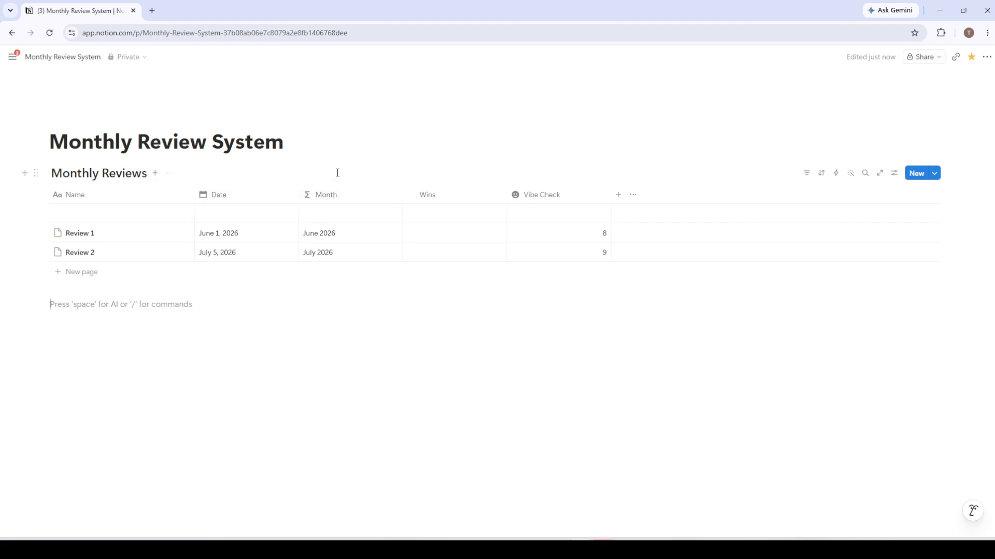
Inspect the Month property's formula and the type options of the Wins property without changing either
click(322, 223)
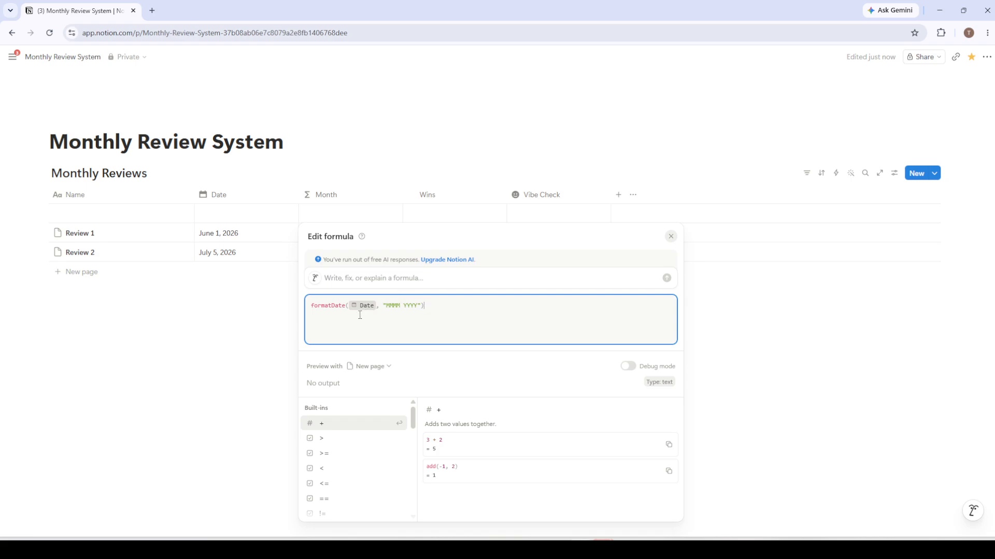
click(237, 346)
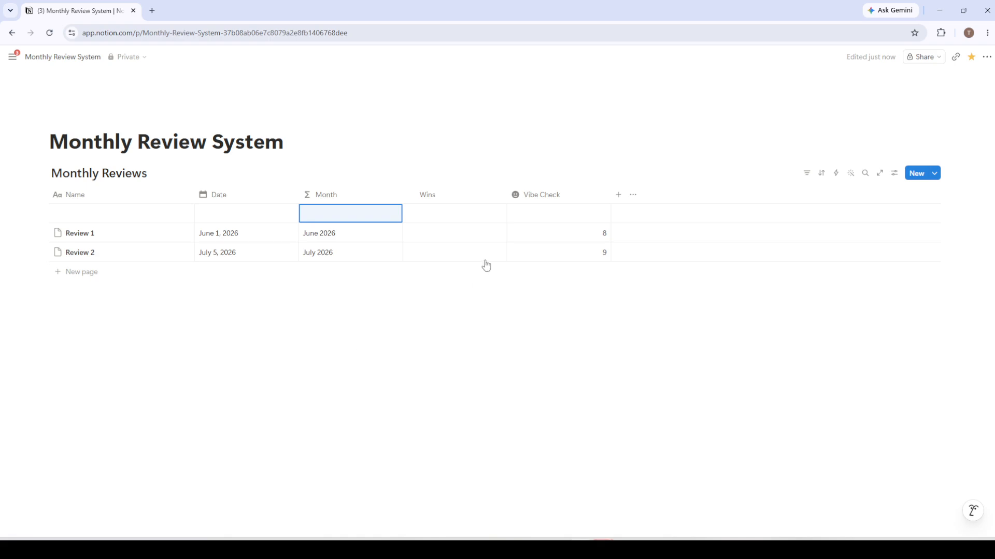
click(460, 197)
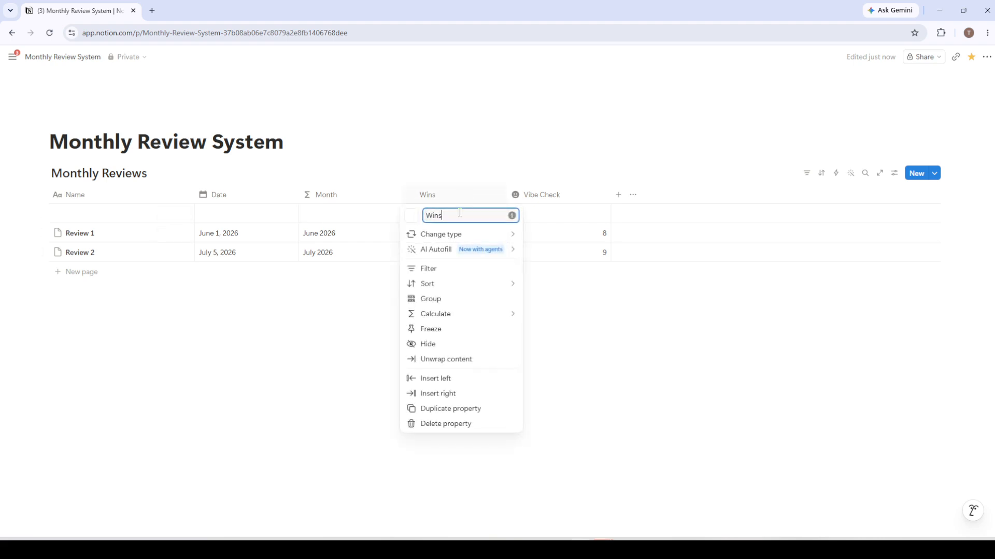
mouse_move(441, 280)
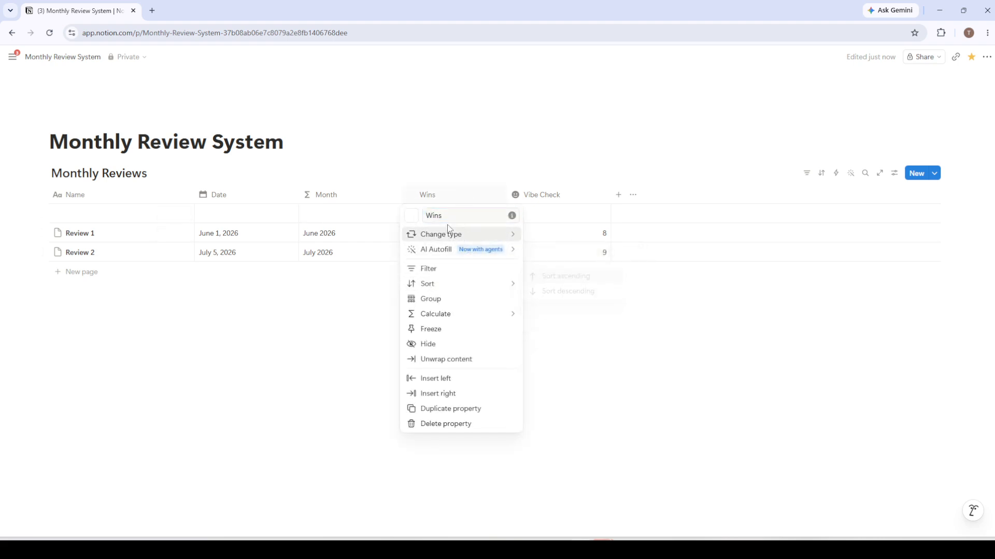
mouse_move(444, 236)
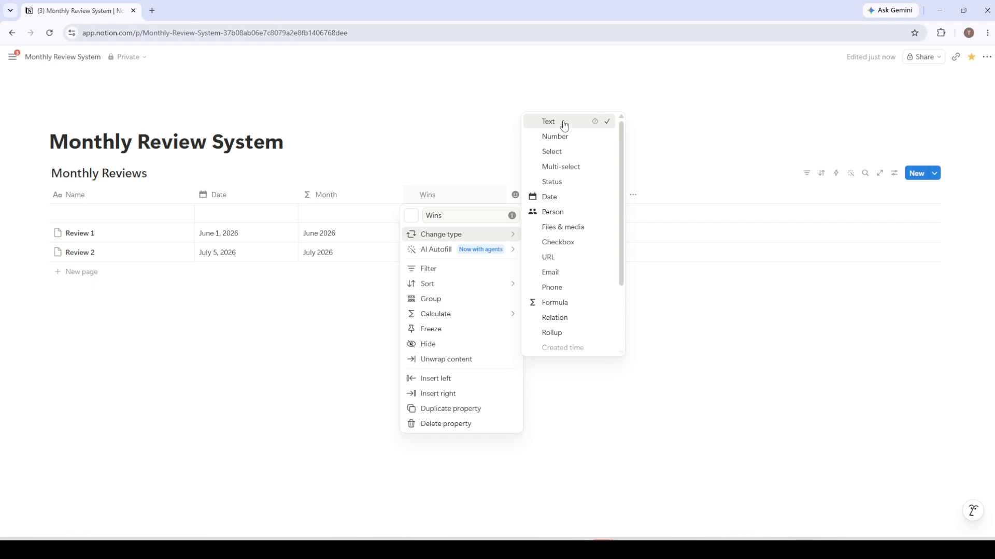
click(465, 136)
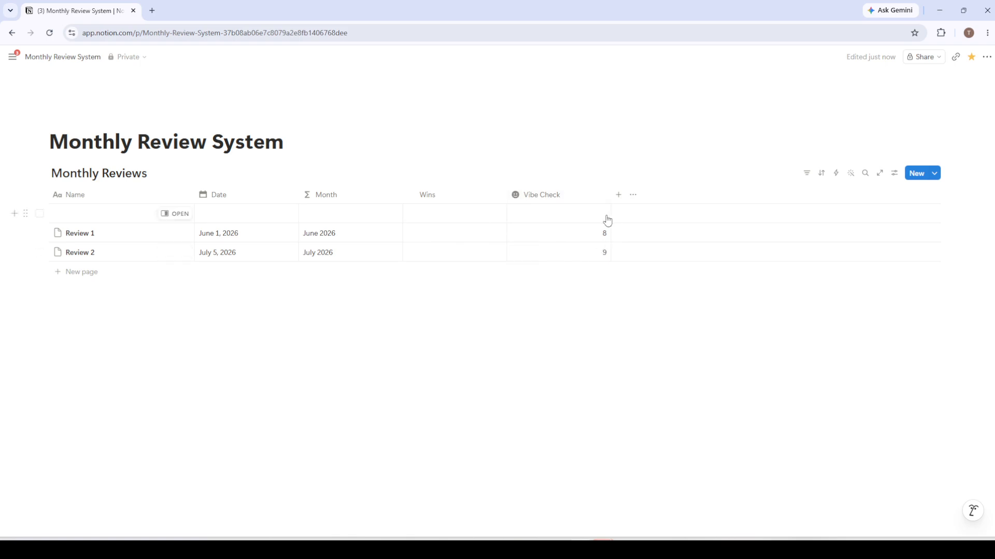
View the Vibe Check value of Review 1 and leave the cell without editing it
click(568, 236)
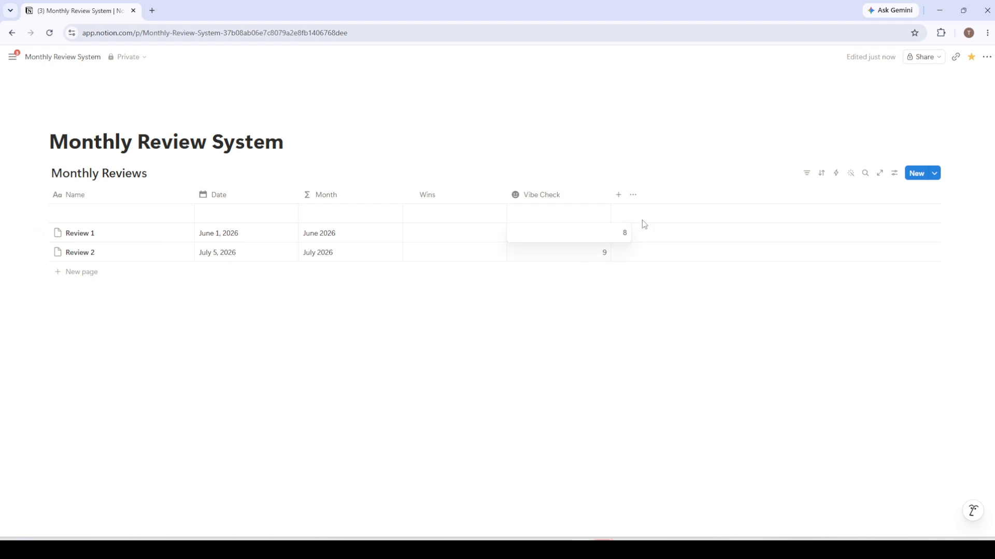
key(Escape)
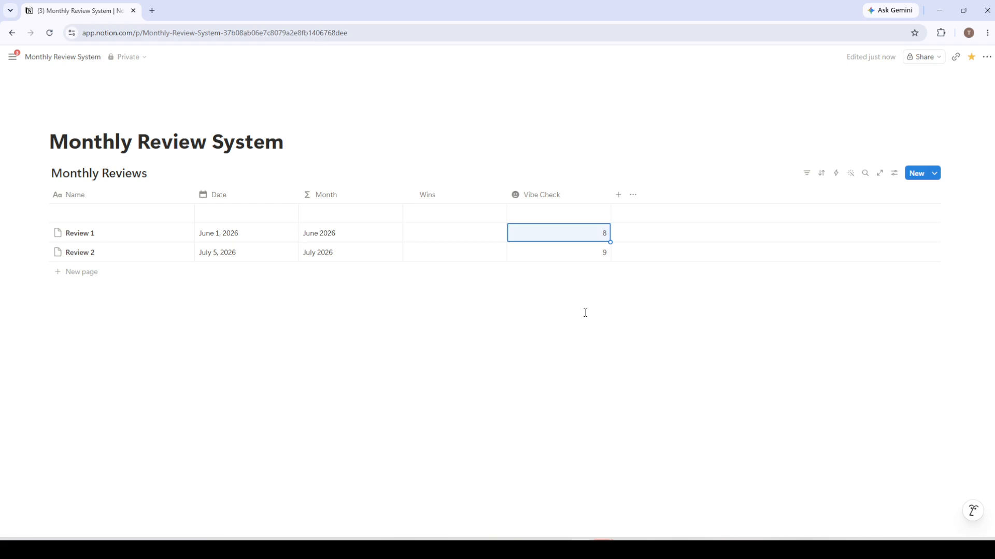
click(585, 313)
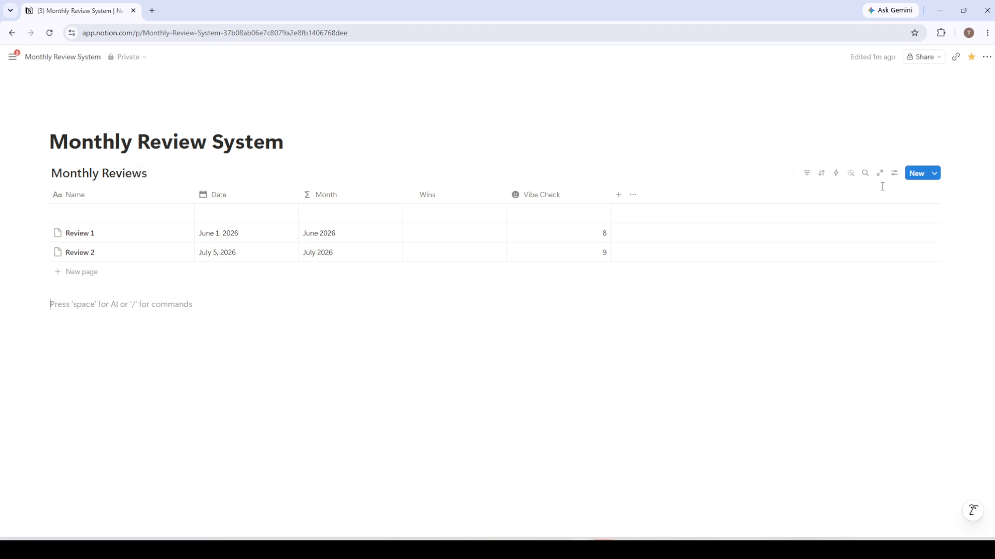
Create a new blank template for the Monthly Reviews database and return to the page
click(936, 176)
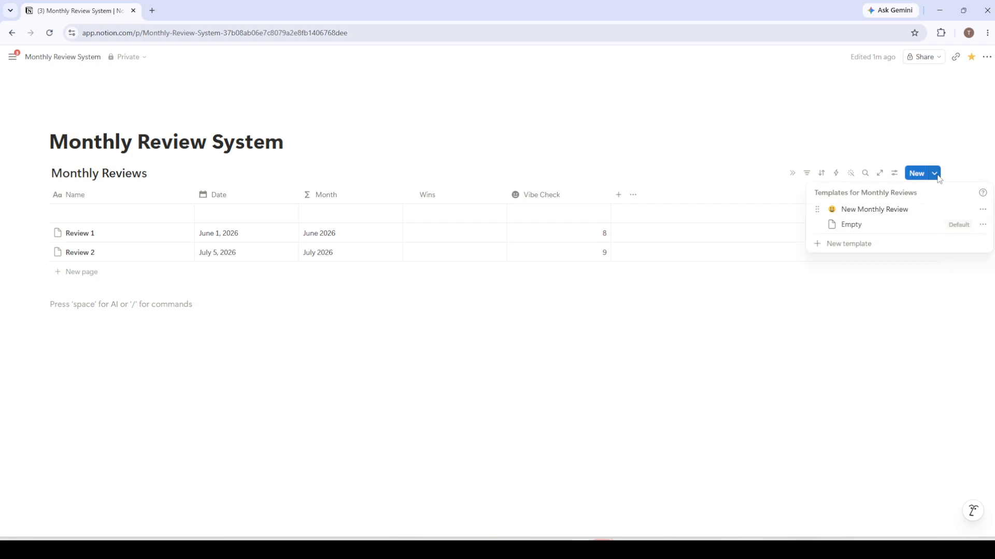
click(849, 247)
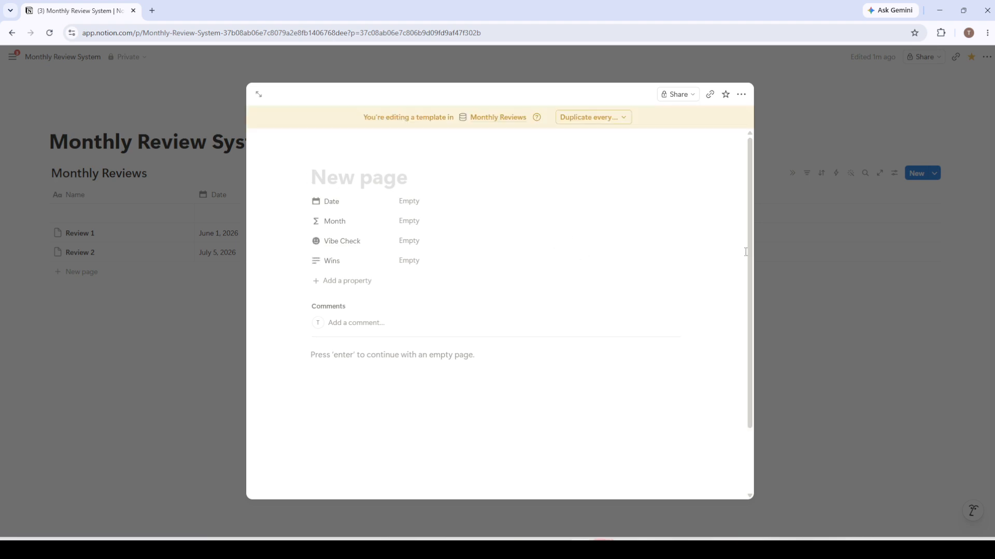
click(806, 278)
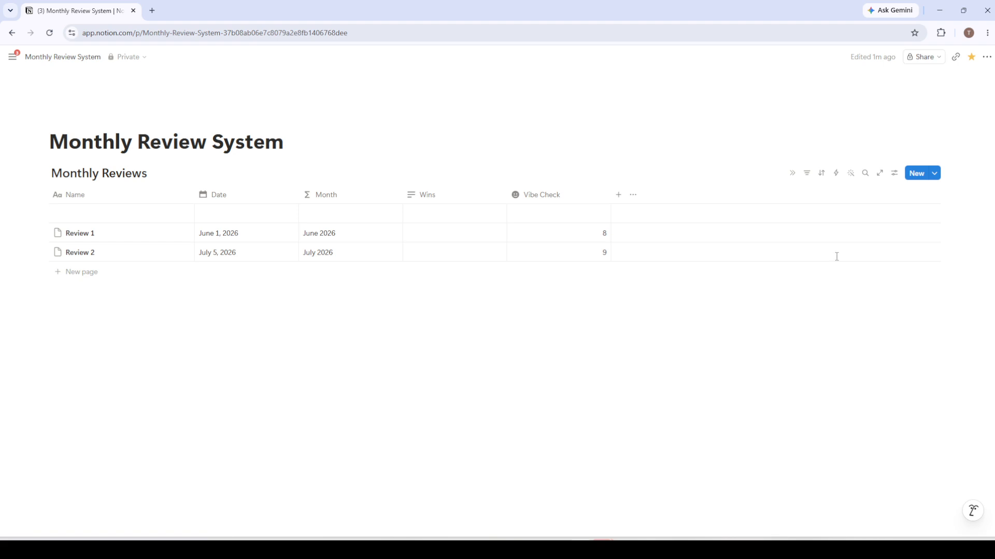
Add an entry to Monthly Reviews from the New Monthly Review template and close its page preview
click(937, 177)
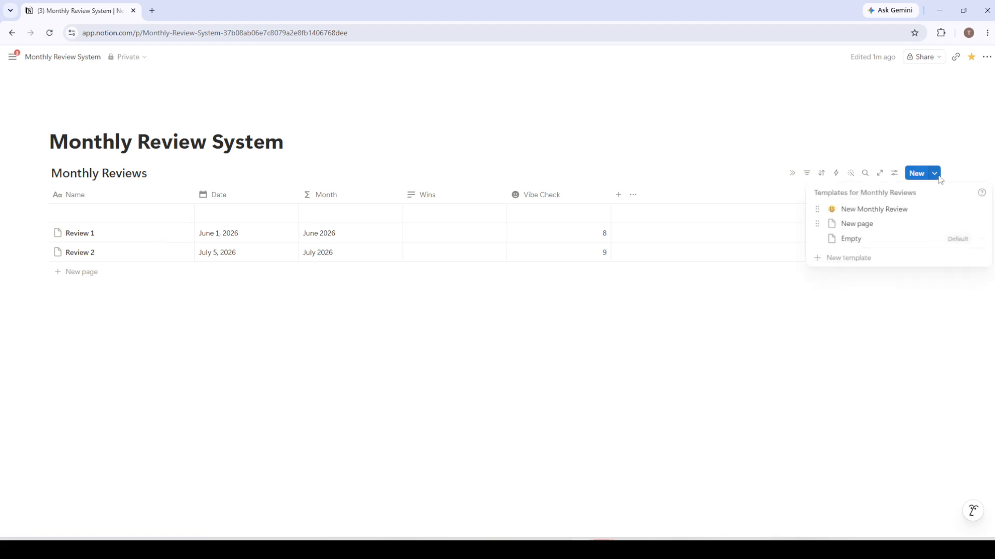
click(861, 216)
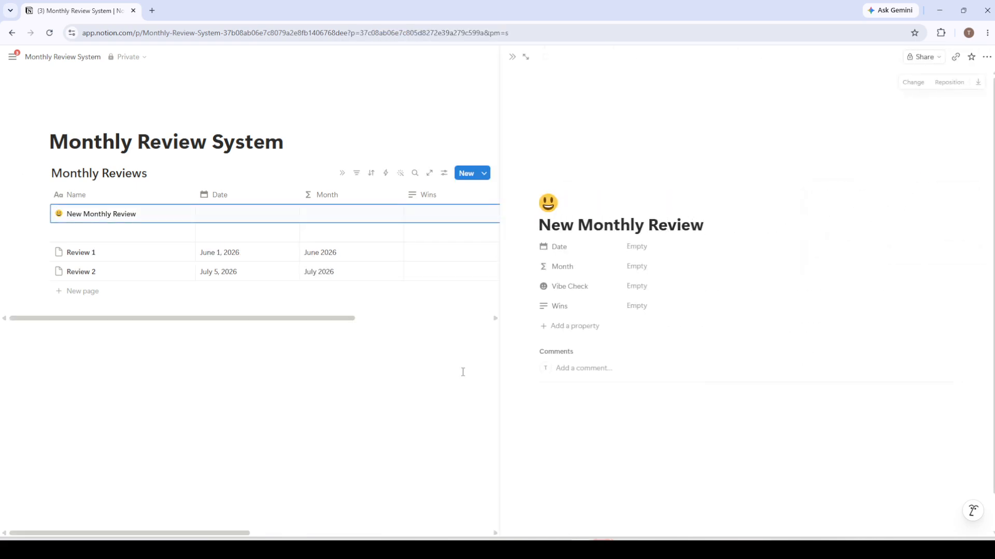
click(444, 384)
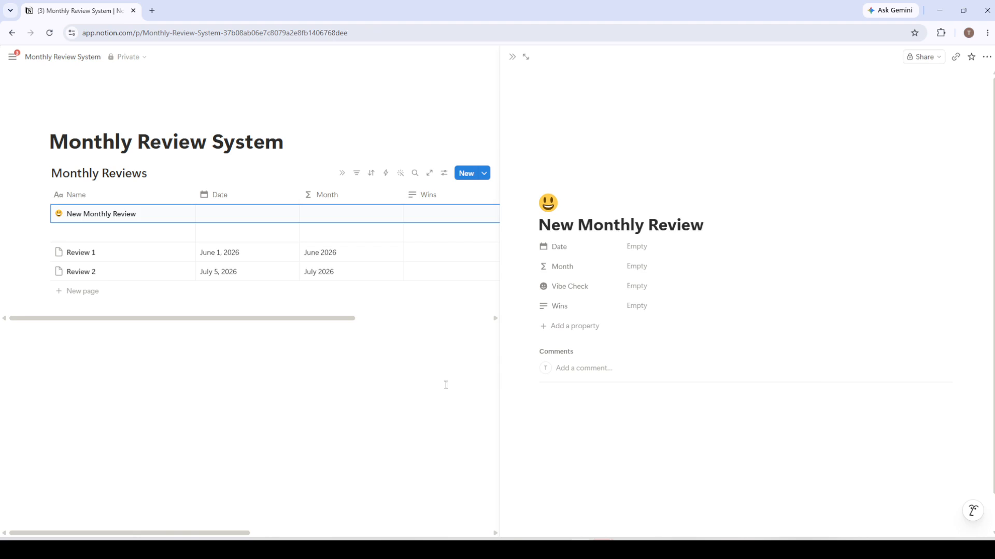
Check the Monthly Review System page's font and full-width settings
click(987, 57)
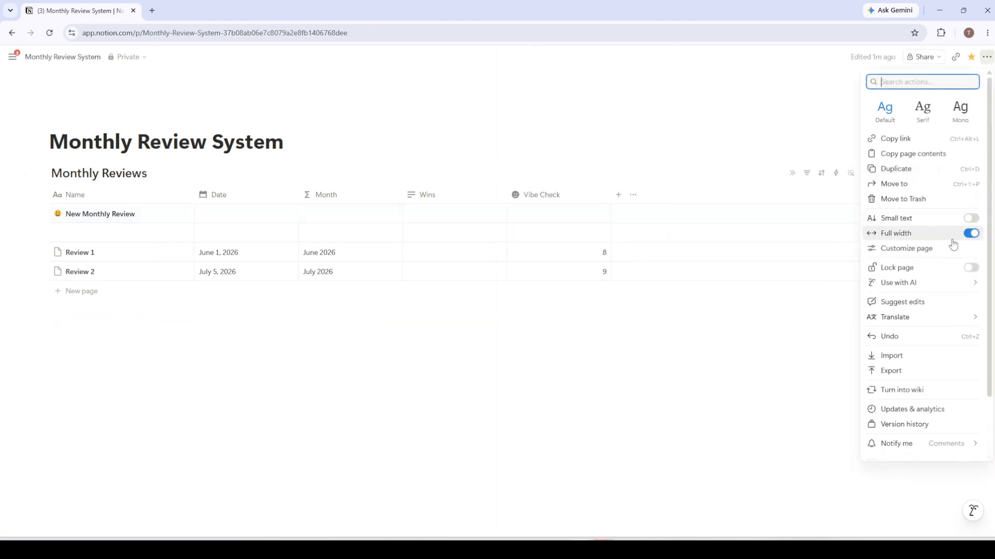
click(648, 375)
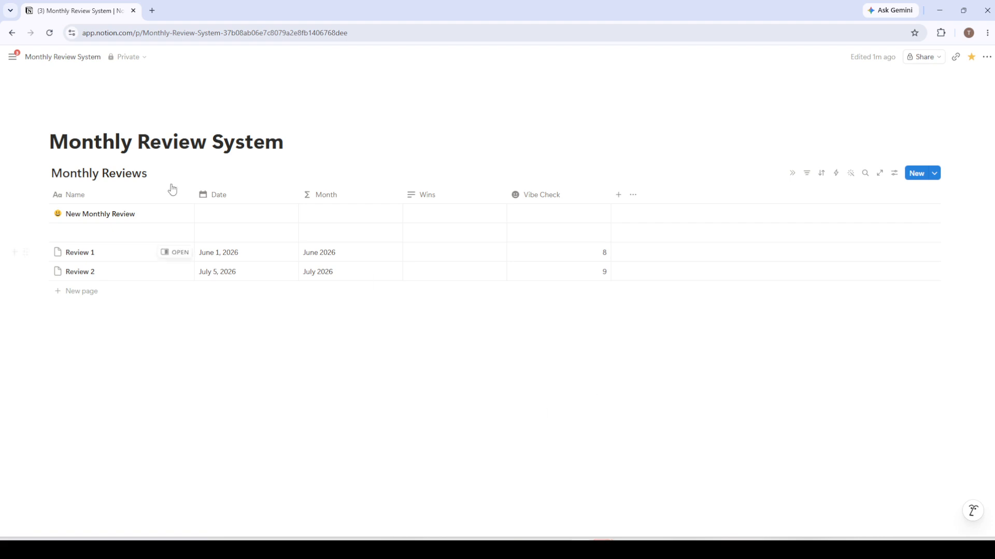
Add an icon to the Monthly Review System page and change it to the recently used document icon
click(68, 125)
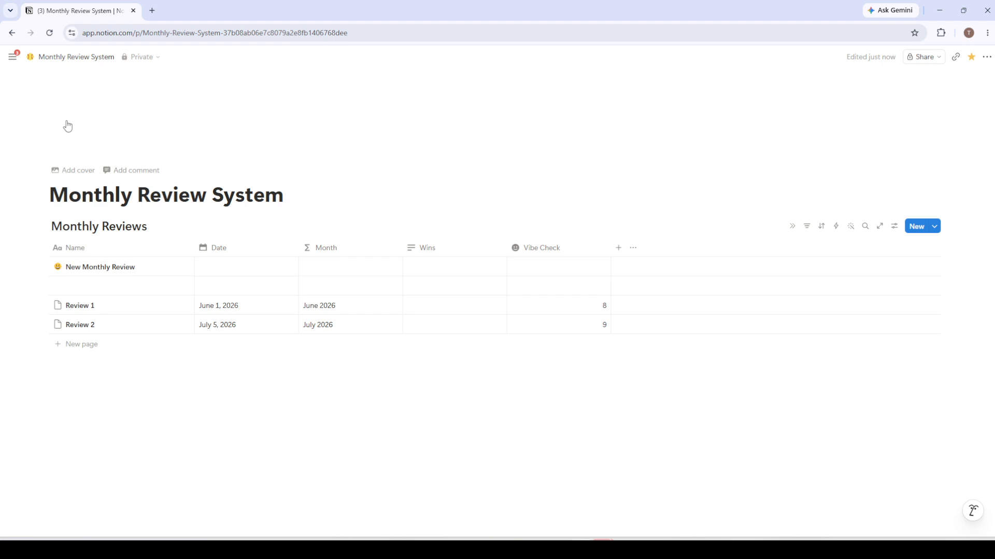
click(66, 127)
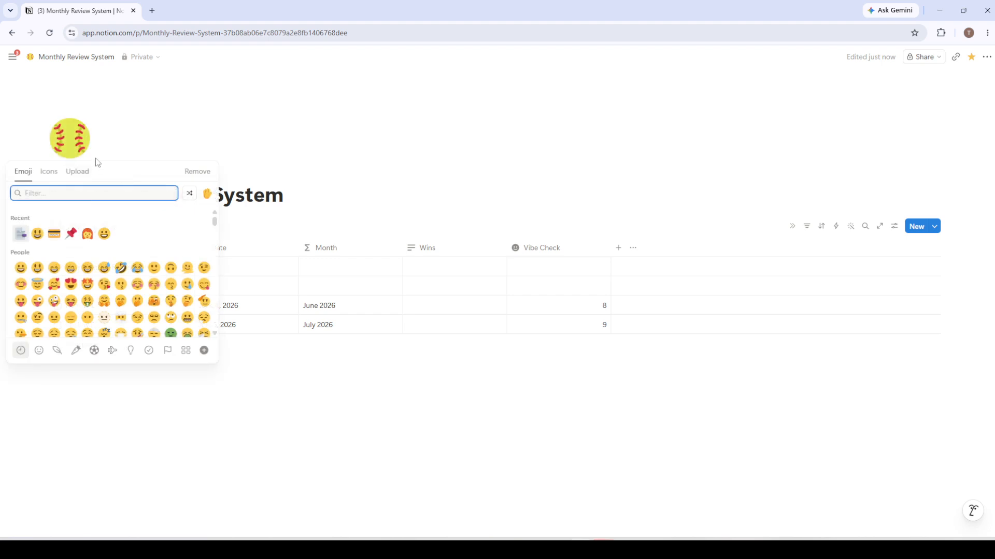
click(24, 234)
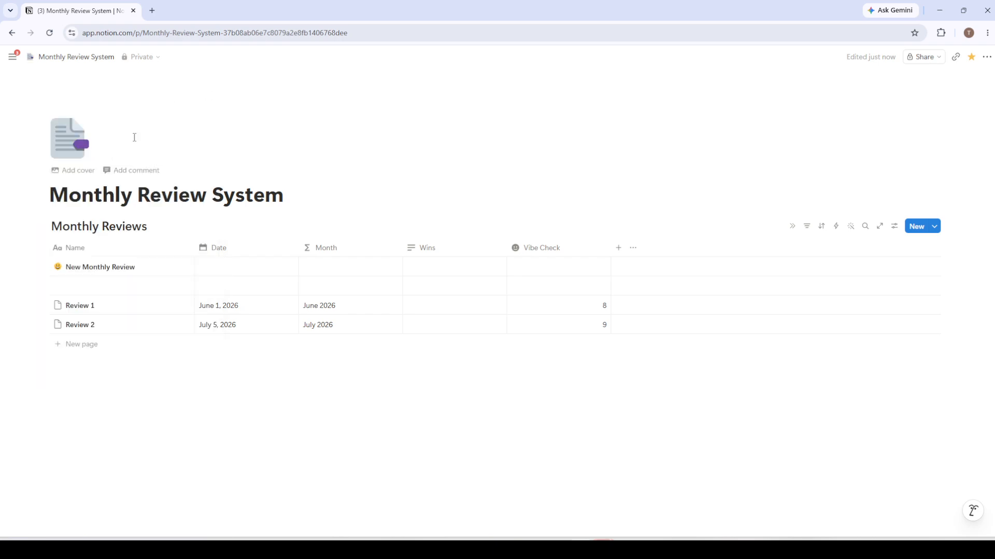
Start a page comment field, add a cover, and place the cursor in the empty block below the table
click(118, 175)
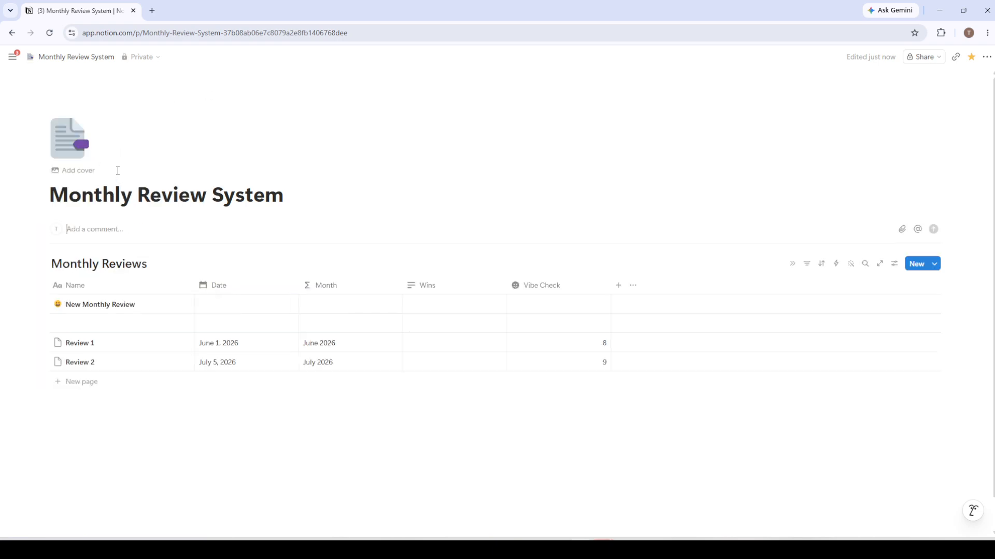
click(74, 170)
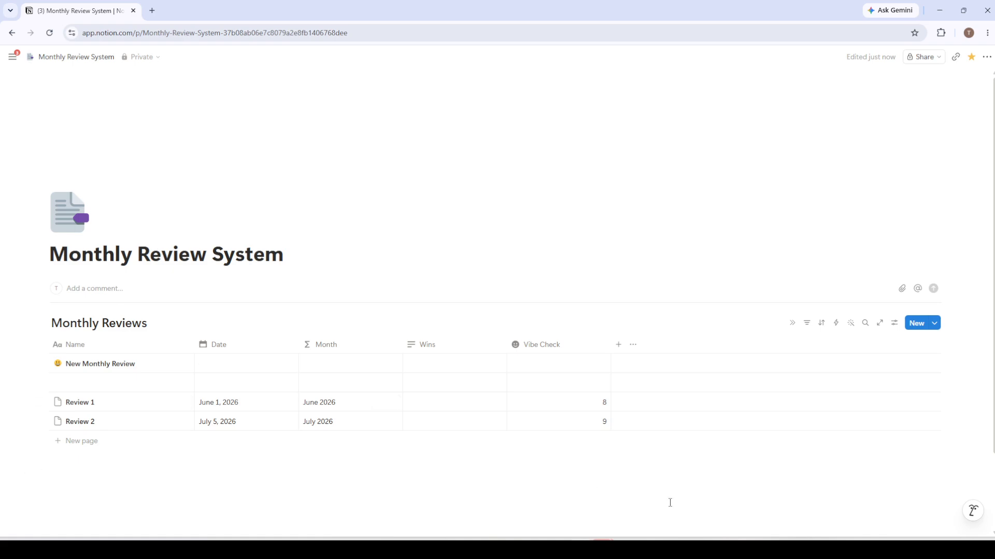
click(697, 505)
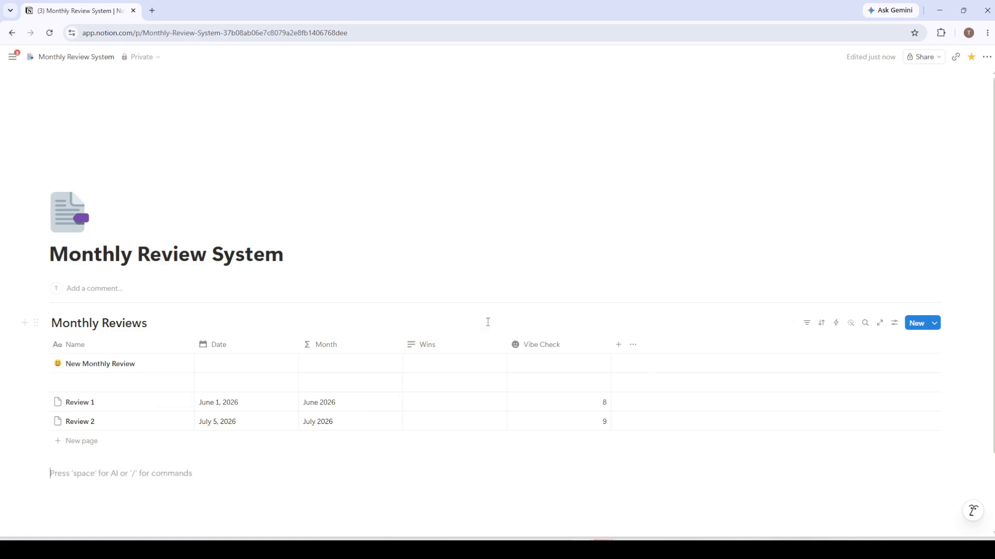
Try inserting a toggle list below the Monthly Reviews table, and remove it again
scroll(396, 329, down, 1)
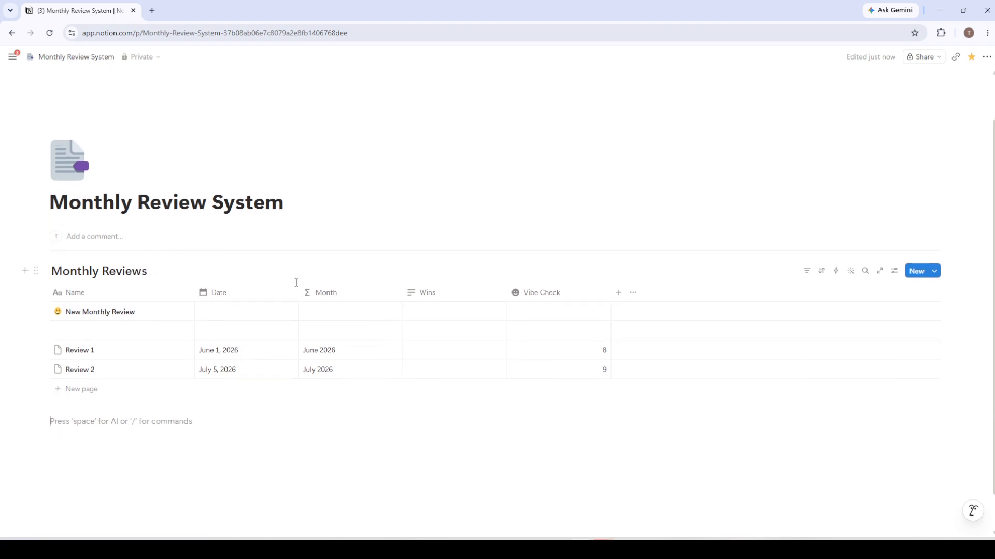
scroll(291, 317, down, 1)
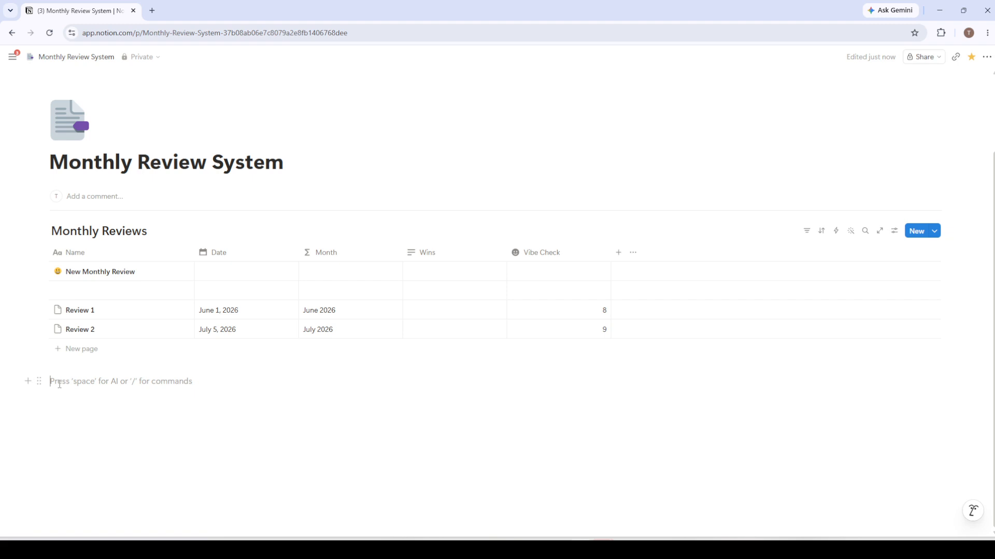
text(/to)
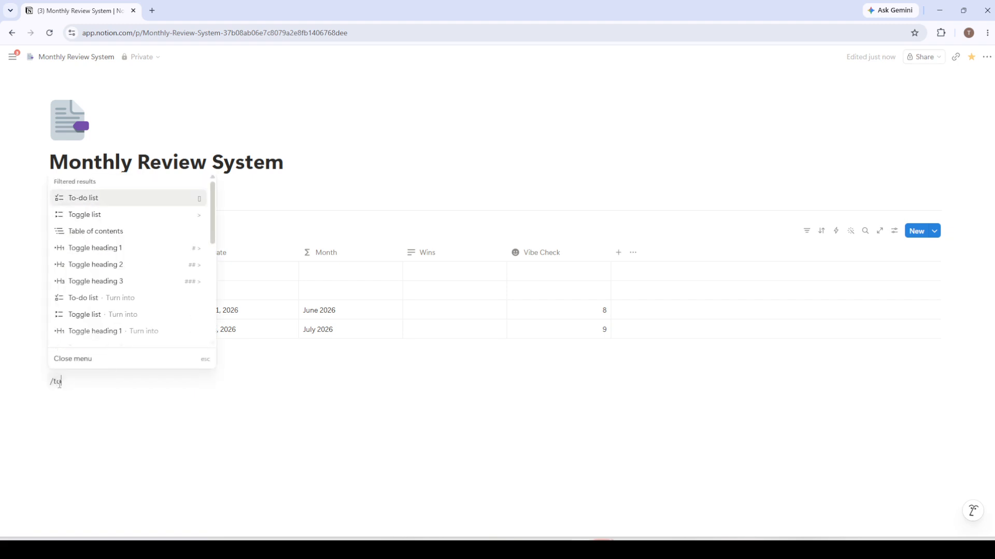
text(ggl)
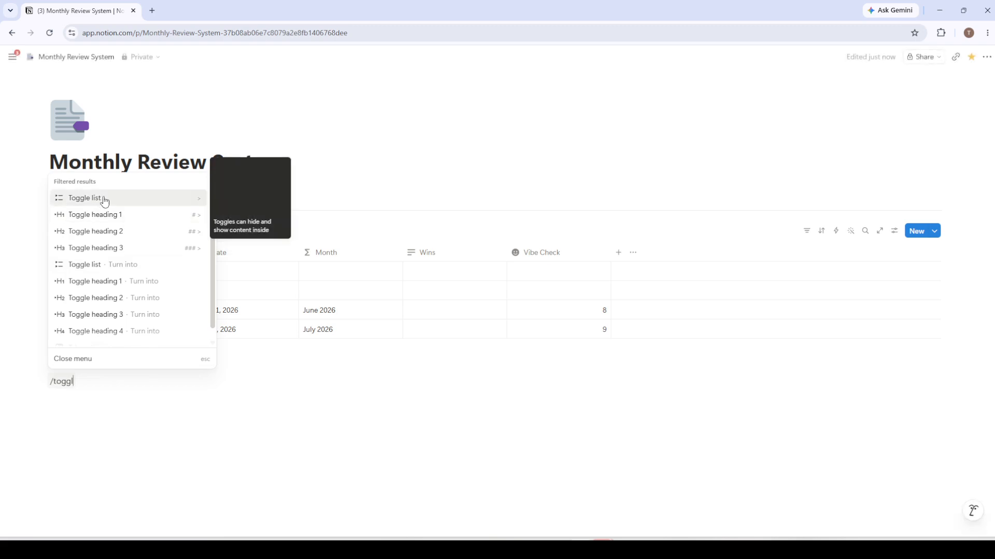
click(104, 201)
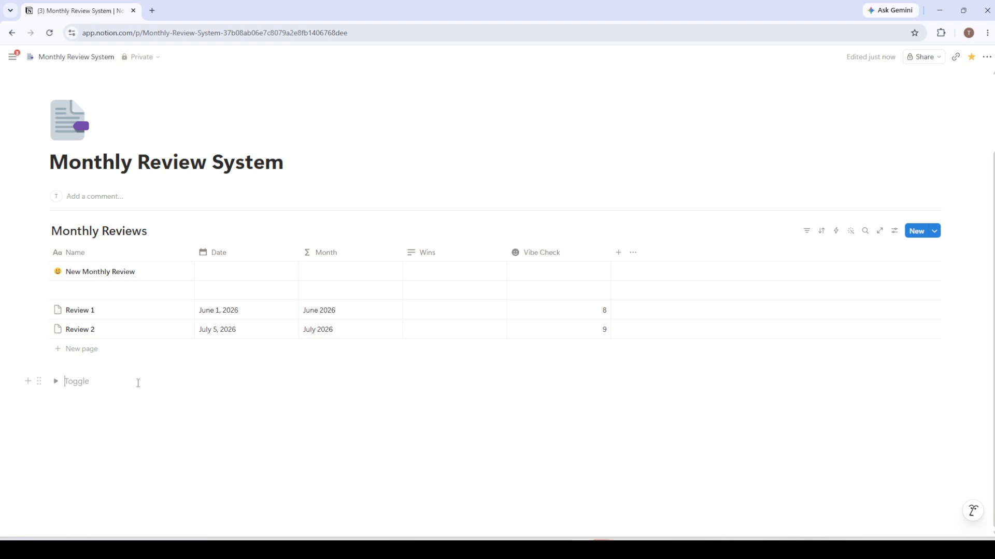
key(BackSpace)
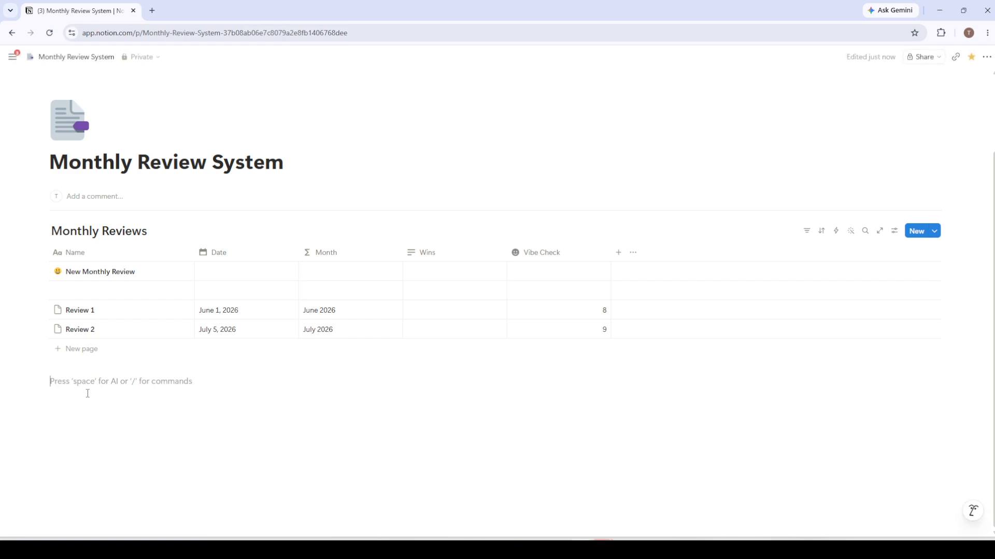
Insert a linked view of a data source below the Monthly Reviews table, expand the existing sources, and leave it unlinked
text(/l)
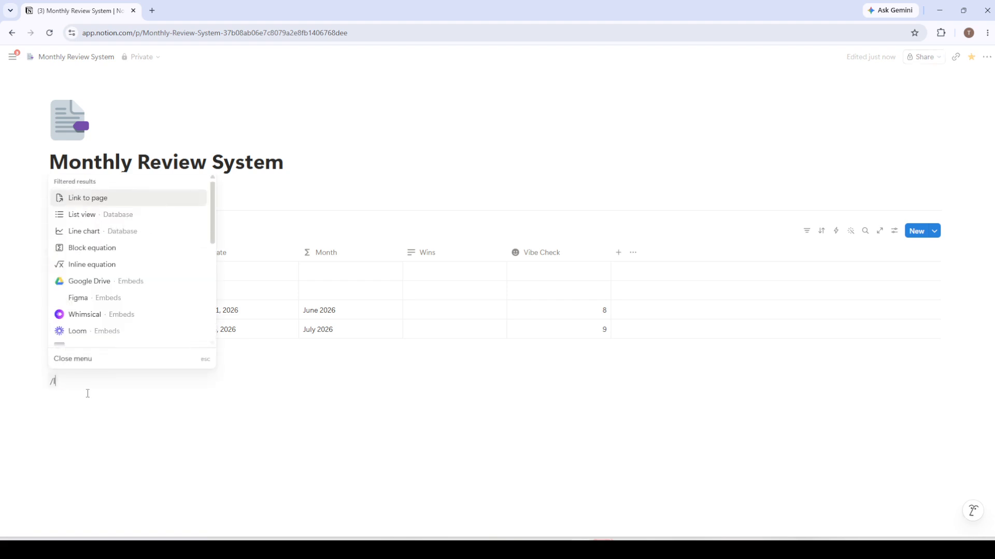
text(inked)
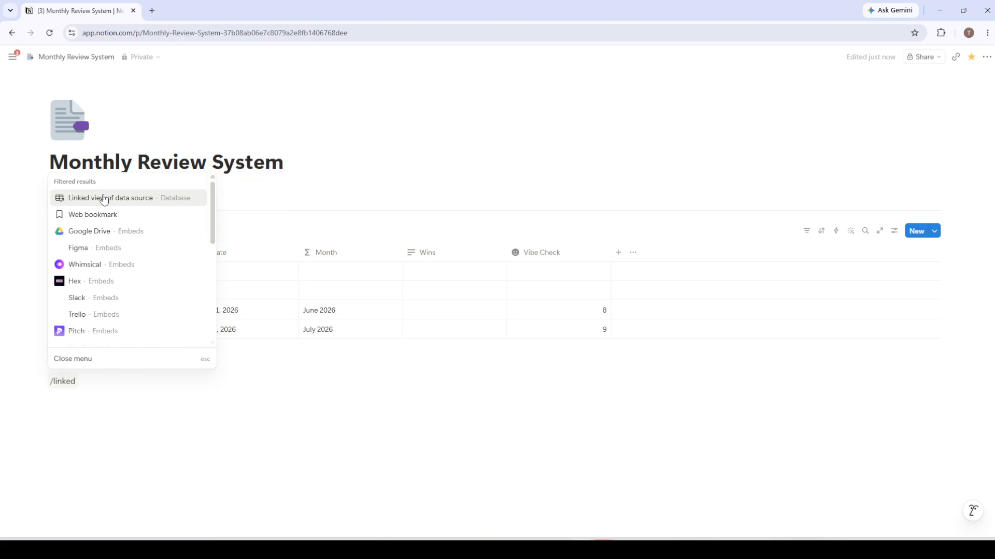
click(106, 198)
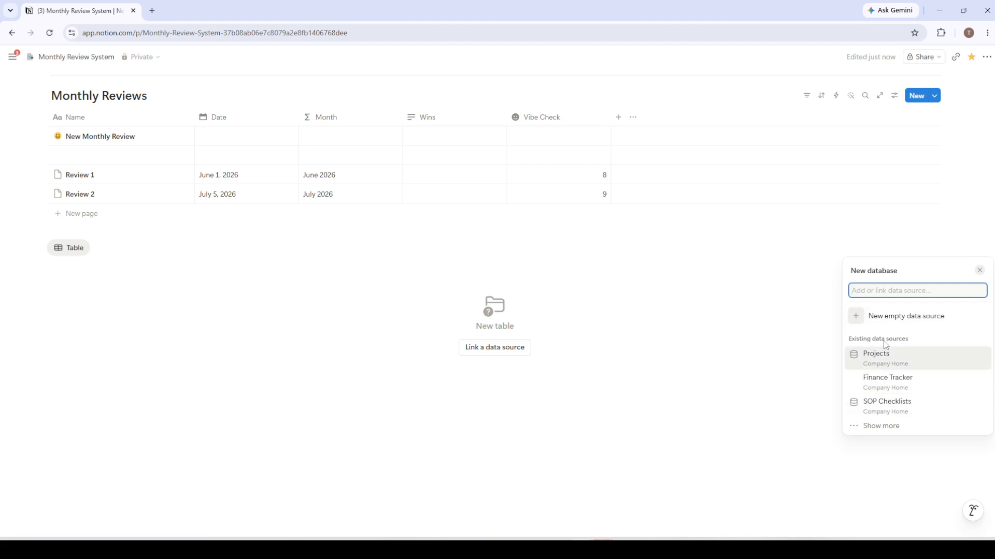
click(883, 430)
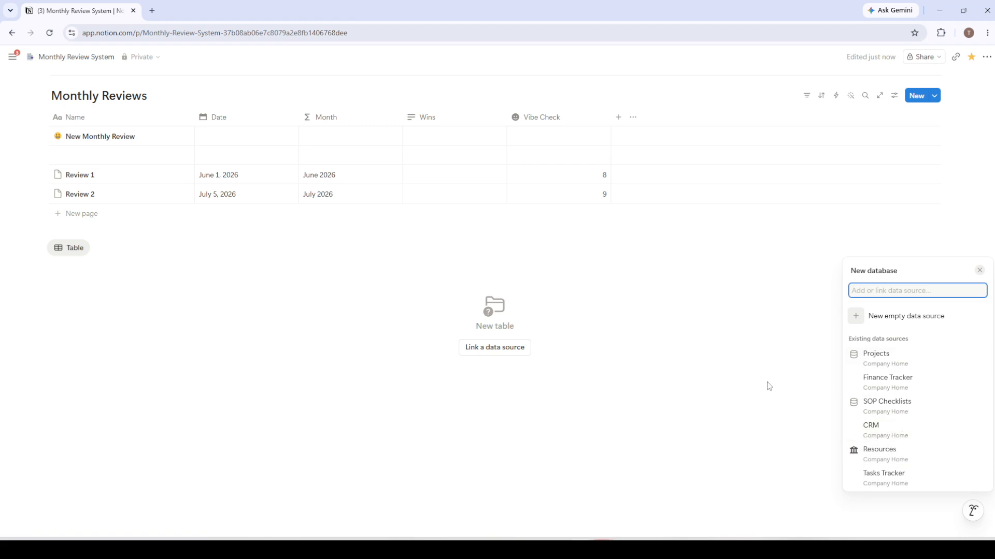
click(980, 272)
click(736, 404)
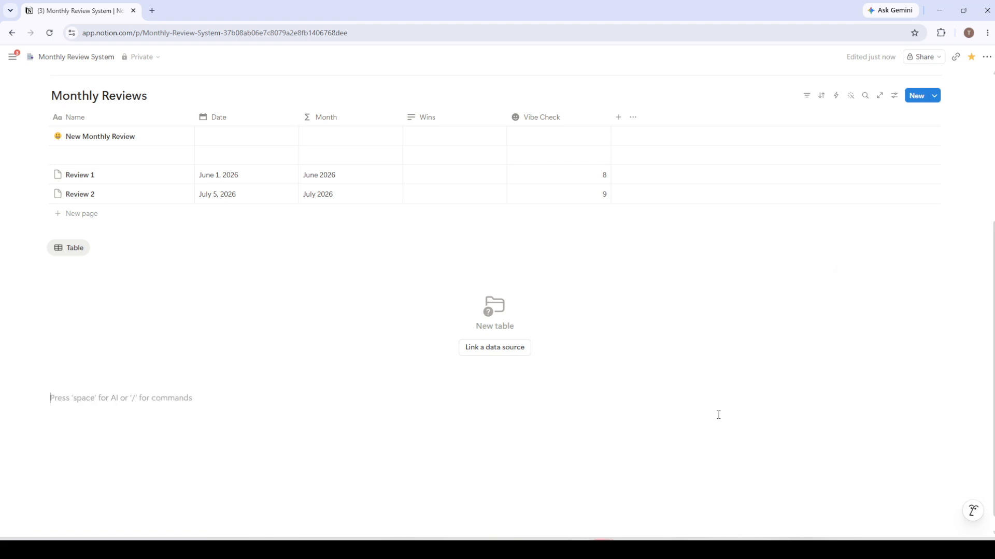
scroll(674, 398, up, 4)
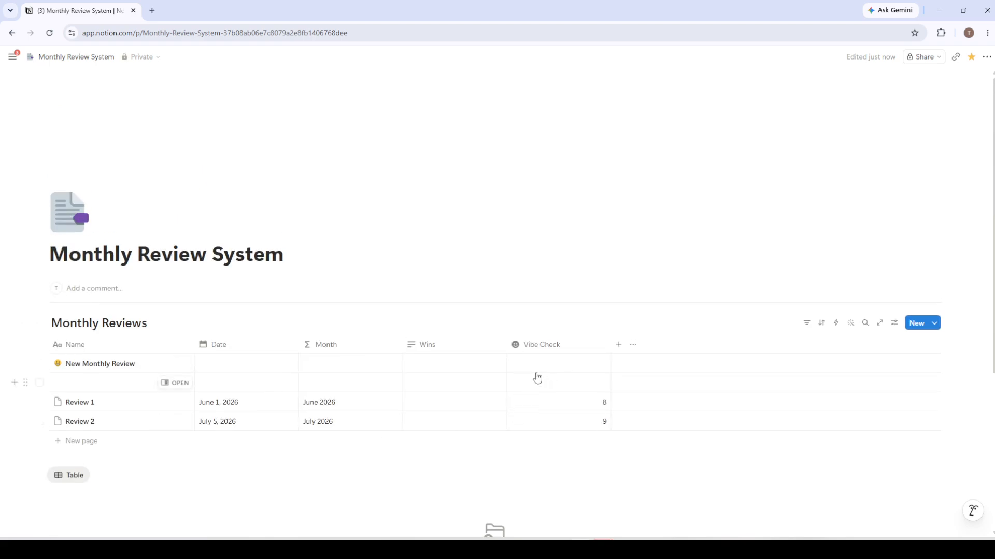
Check the Date property's options in the Monthly Reviews table, and try adding a Month filter with no value
scroll(536, 377, down, 1)
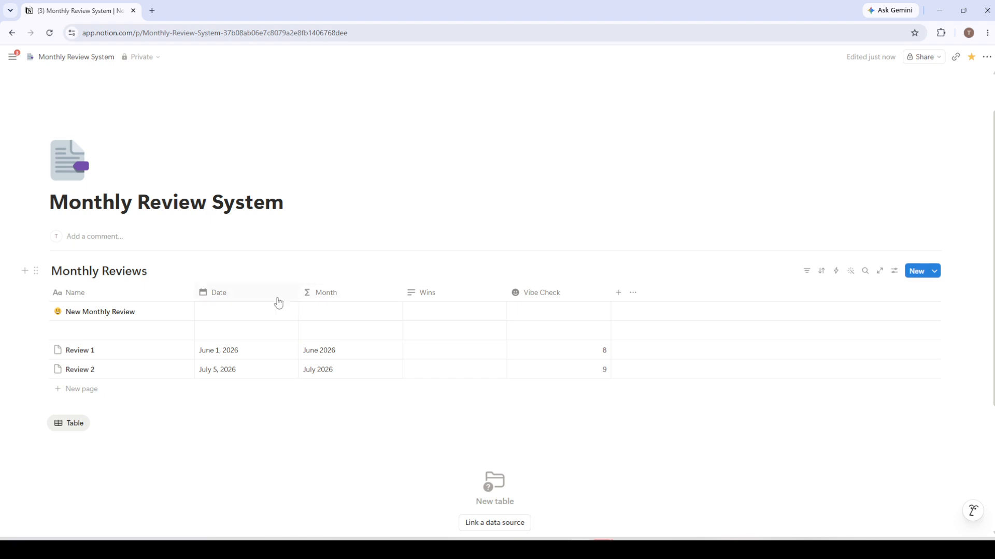
click(244, 297)
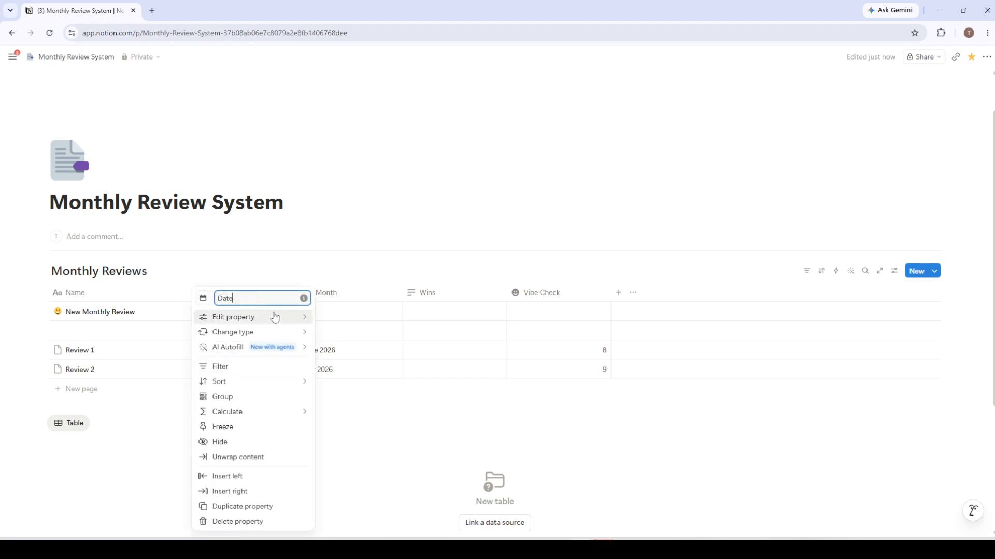
click(402, 204)
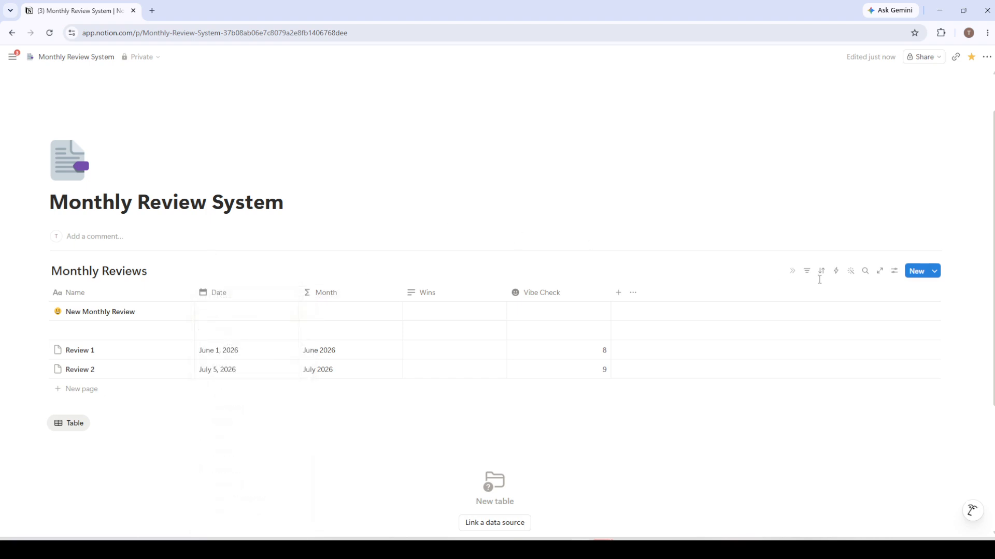
click(806, 271)
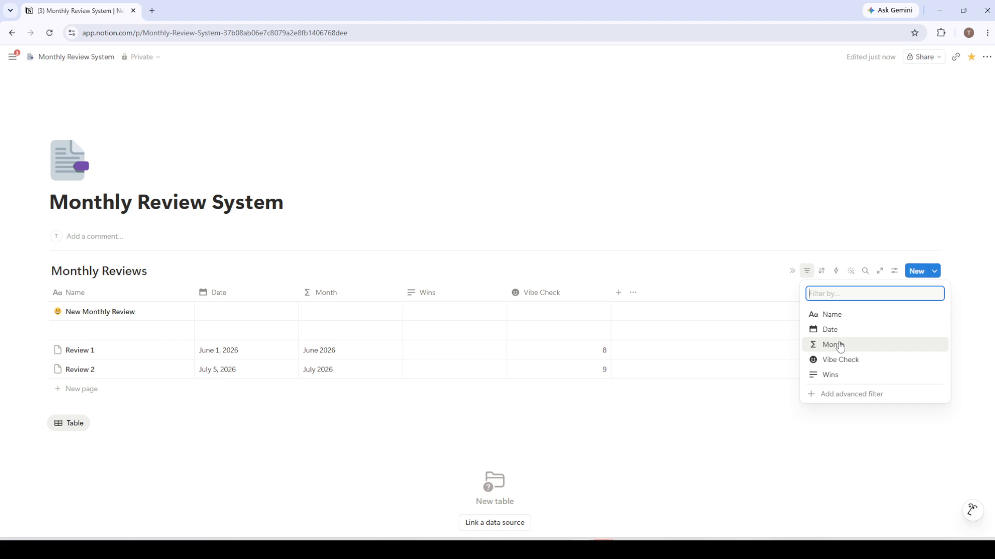
click(840, 345)
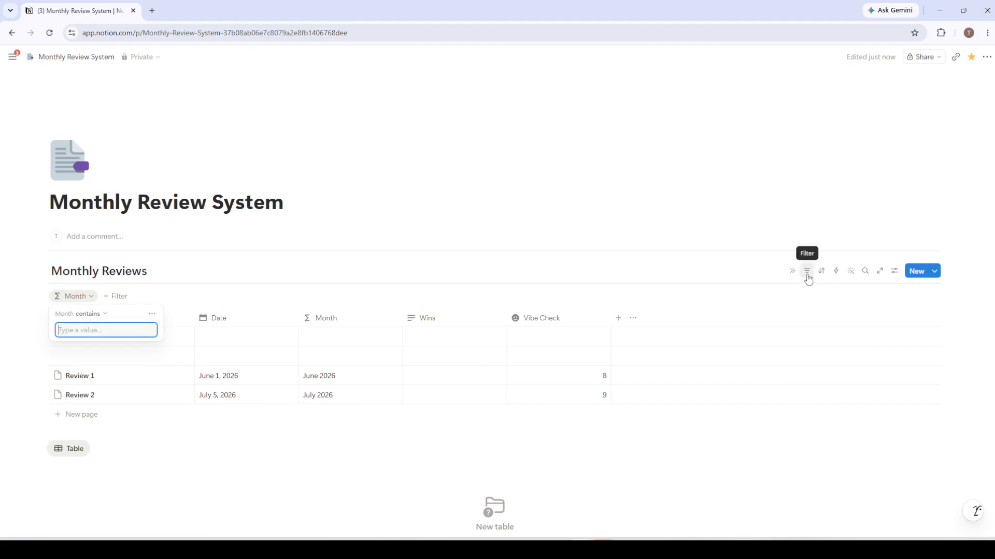
click(807, 279)
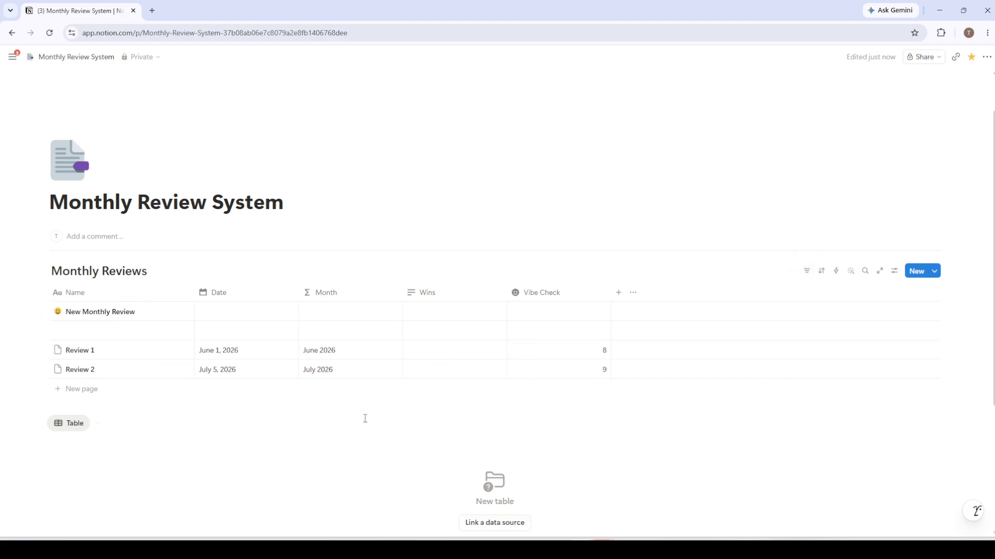
Examine the templates for Monthly Reviews and the New Monthly Review template's options, including its recurring duplication setting, and close them
scroll(342, 418, down, 2)
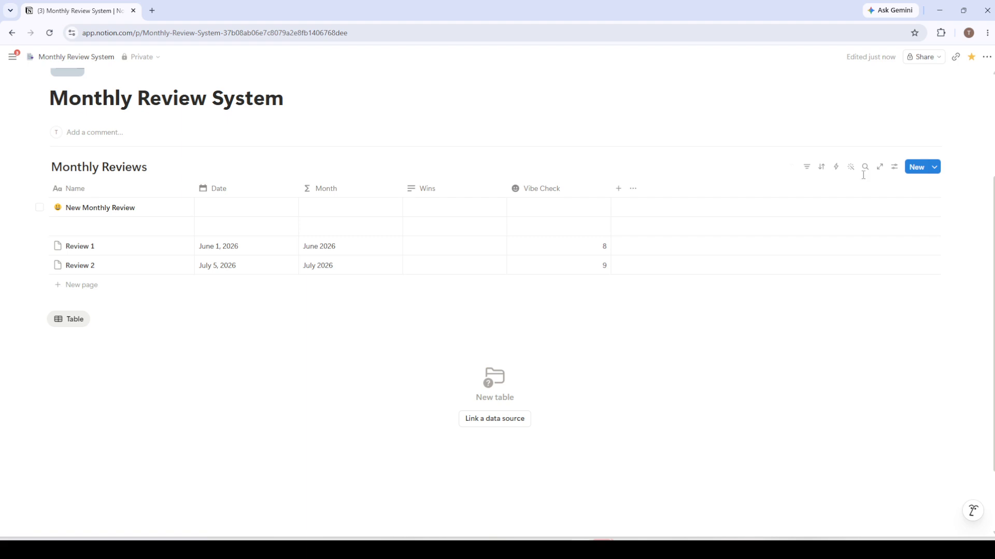
click(937, 173)
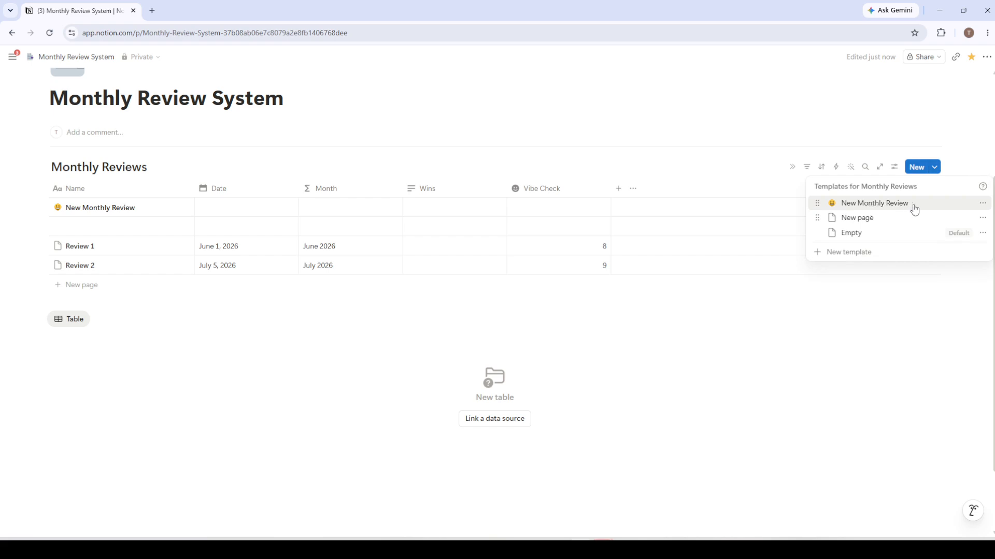
click(982, 203)
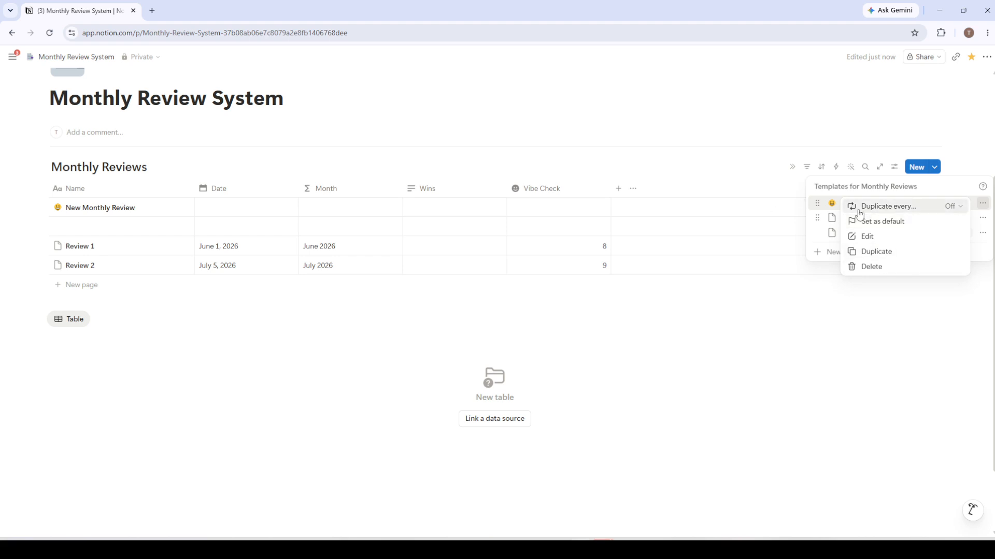
click(765, 339)
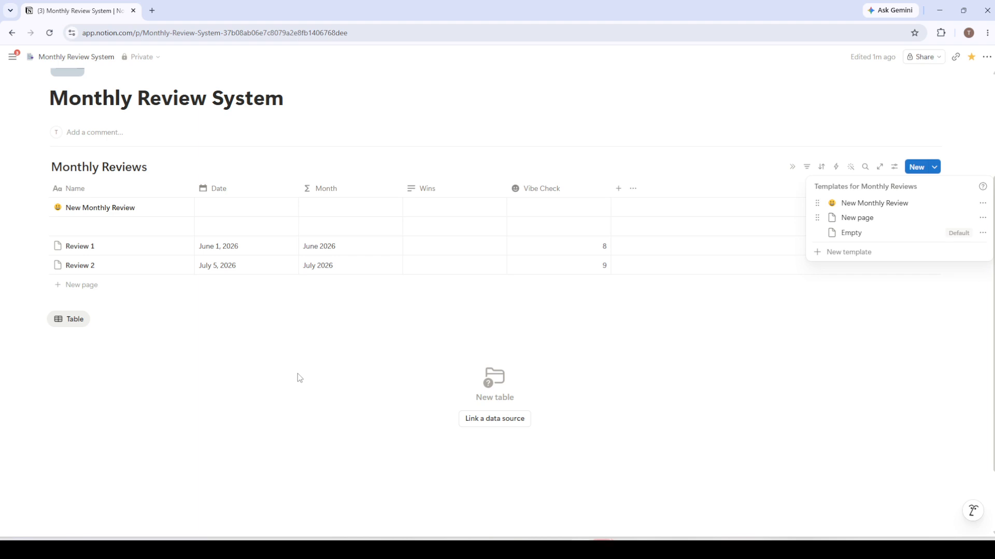
click(298, 373)
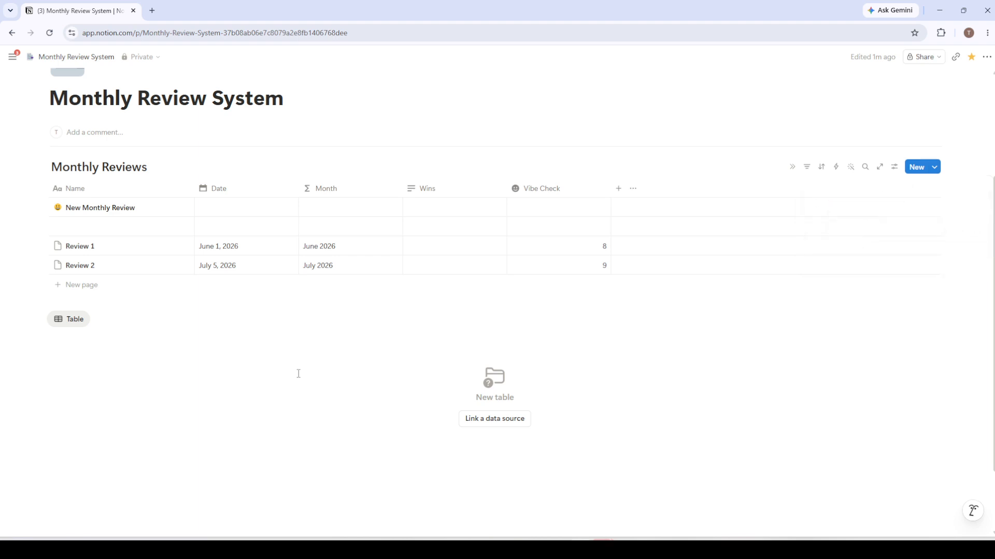